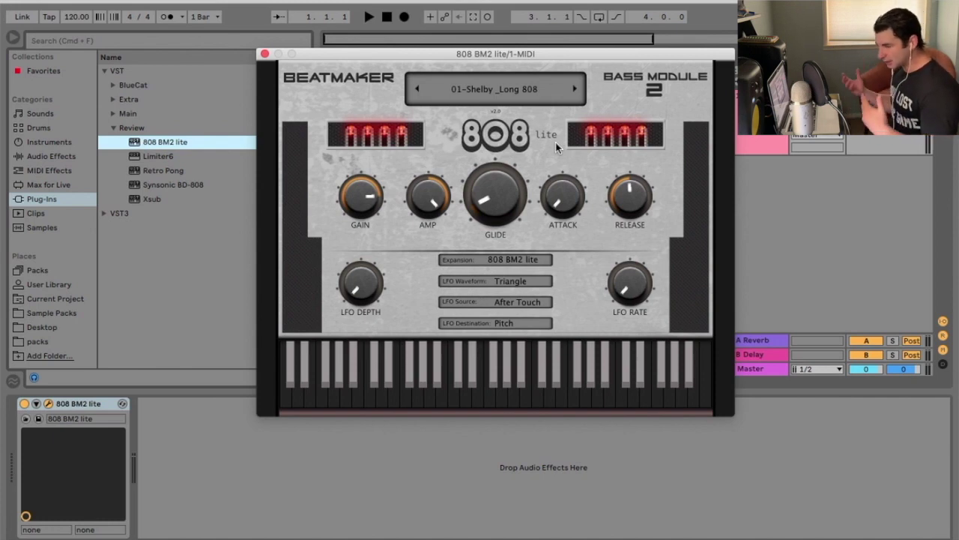
# Step: Audition the presets one by one from 06-Sal _Long 808 through 117-Fresh-E _Long 808 and return to 01-Shelby _Long 808
pyautogui.click(495, 84)
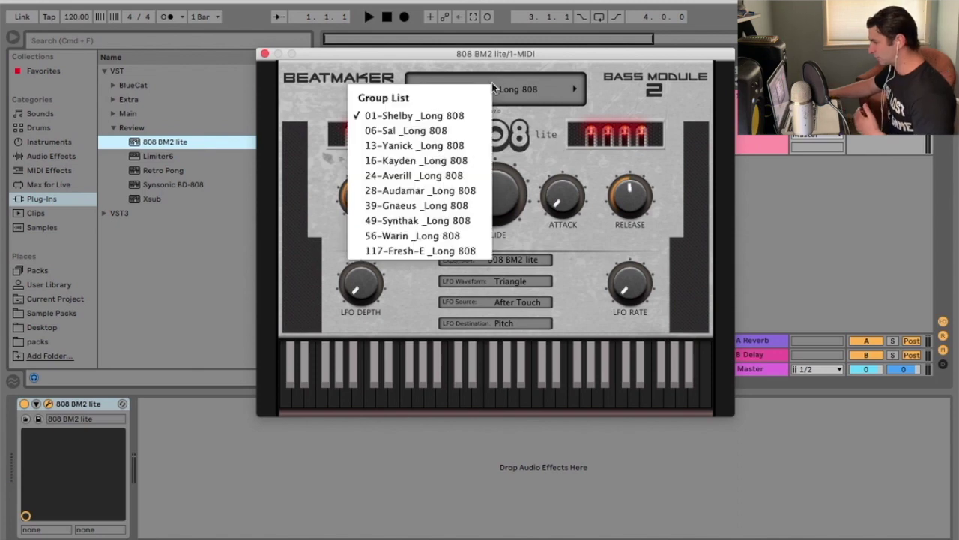
pyautogui.click(545, 131)
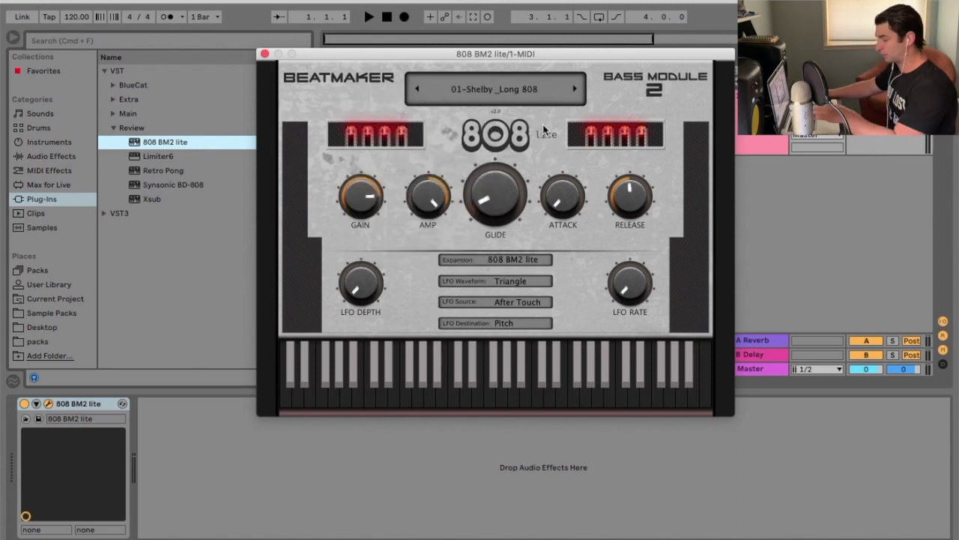
pyautogui.click(573, 93)
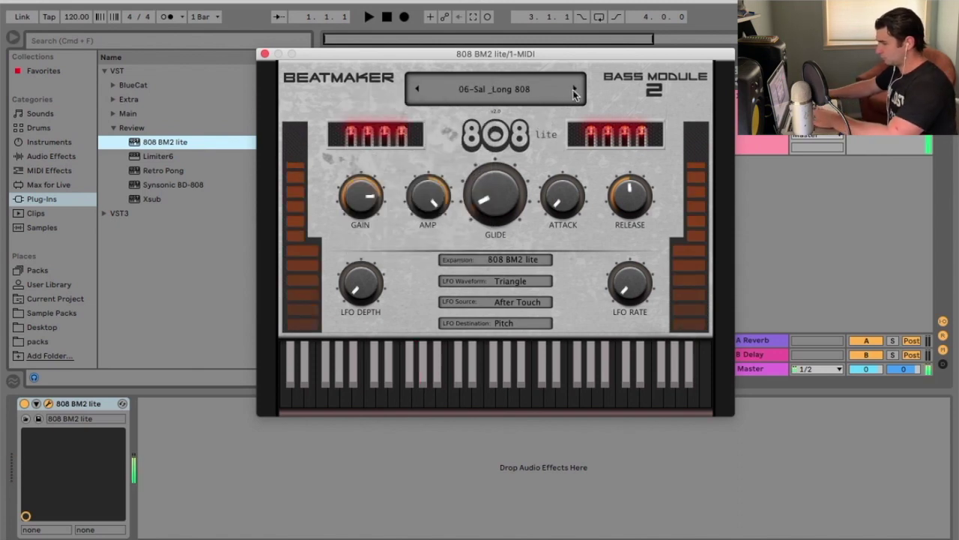
pyautogui.click(574, 92)
pyautogui.click(574, 92)
pyautogui.click(574, 92)
pyautogui.click(574, 93)
pyautogui.click(574, 93)
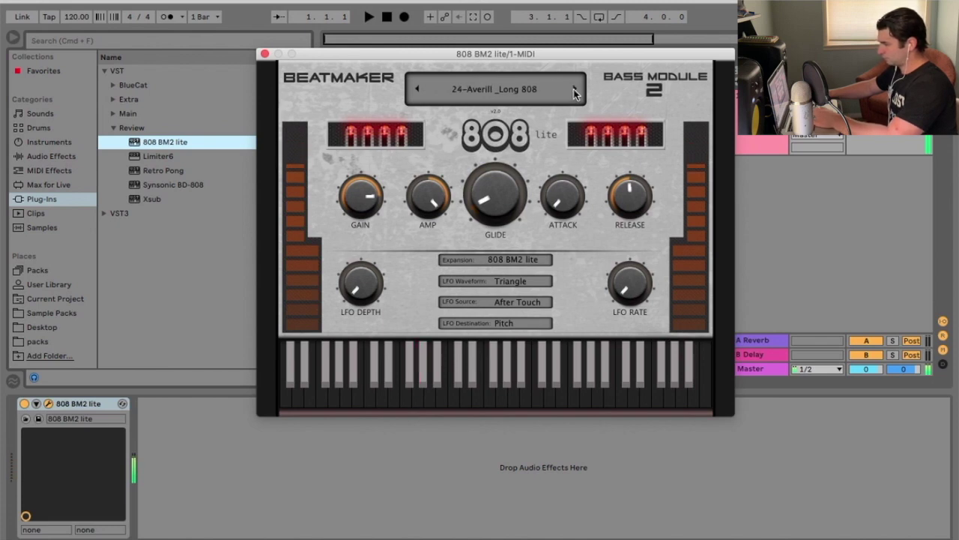
pyautogui.click(574, 92)
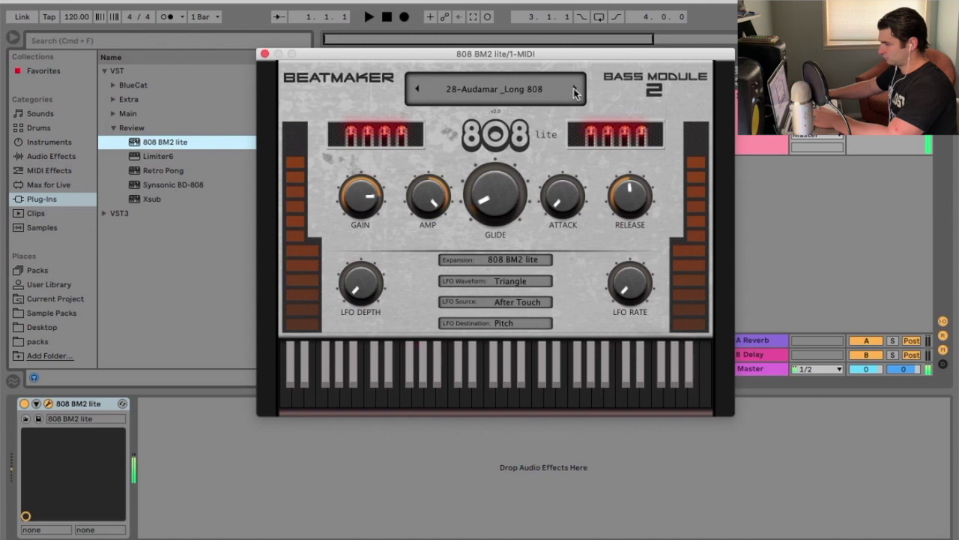
pyautogui.click(574, 92)
pyautogui.click(574, 93)
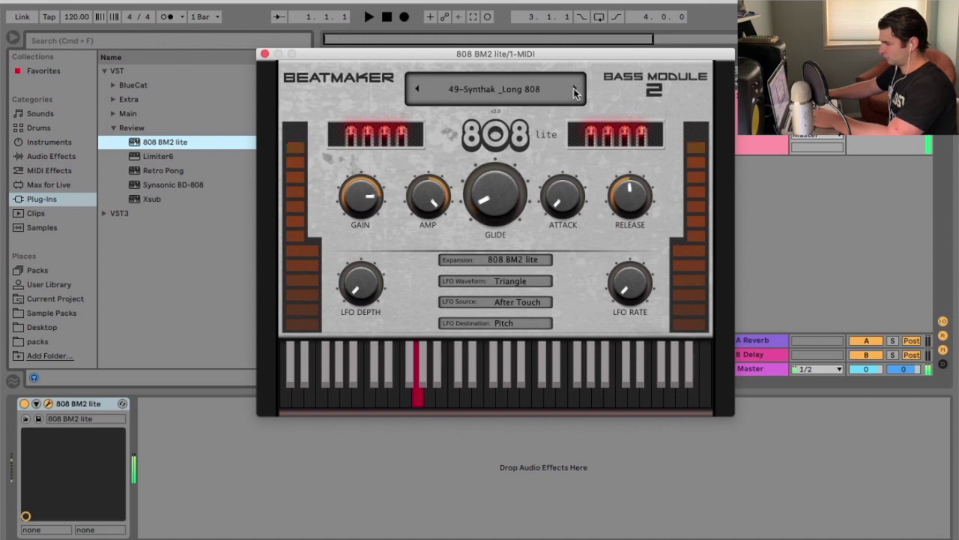
pyautogui.click(574, 92)
pyautogui.click(574, 93)
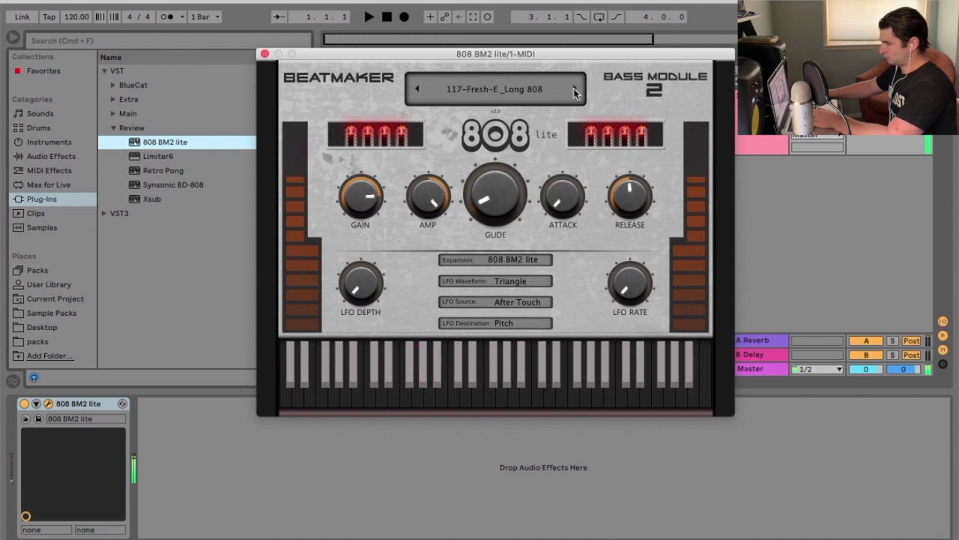
pyautogui.click(529, 90)
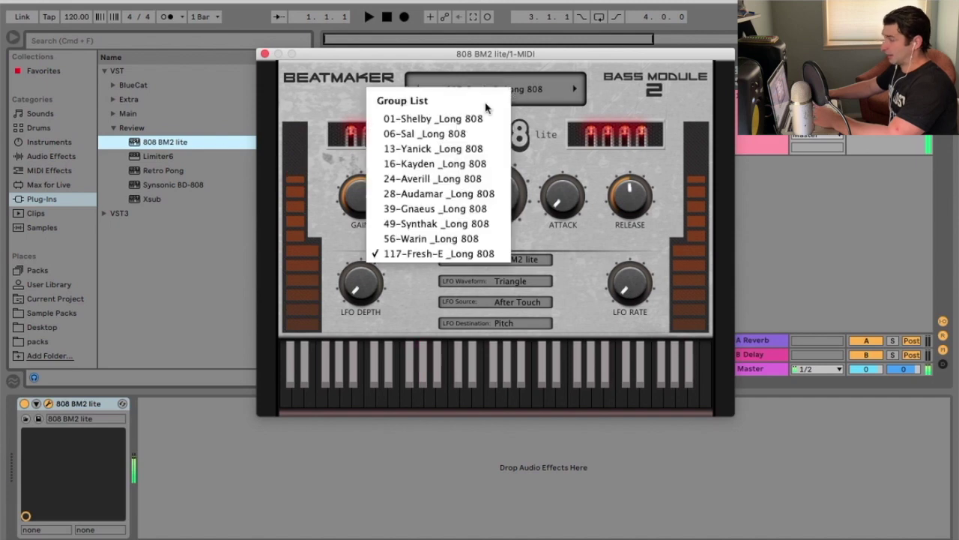
pyautogui.click(485, 119)
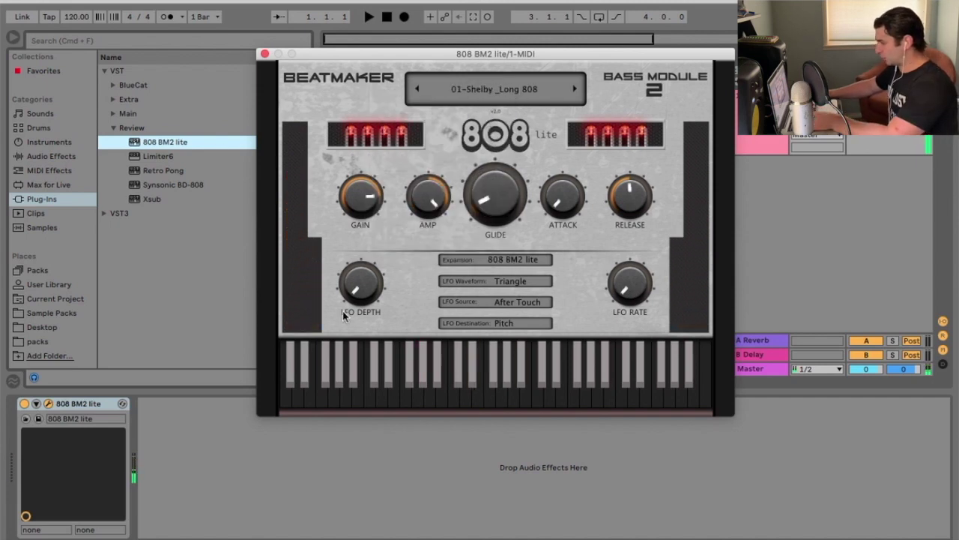
# Step: Review the available LFO waveform, LFO source and LFO destination options without changing the selections
pyautogui.click(510, 281)
pyautogui.click(551, 279)
pyautogui.click(546, 302)
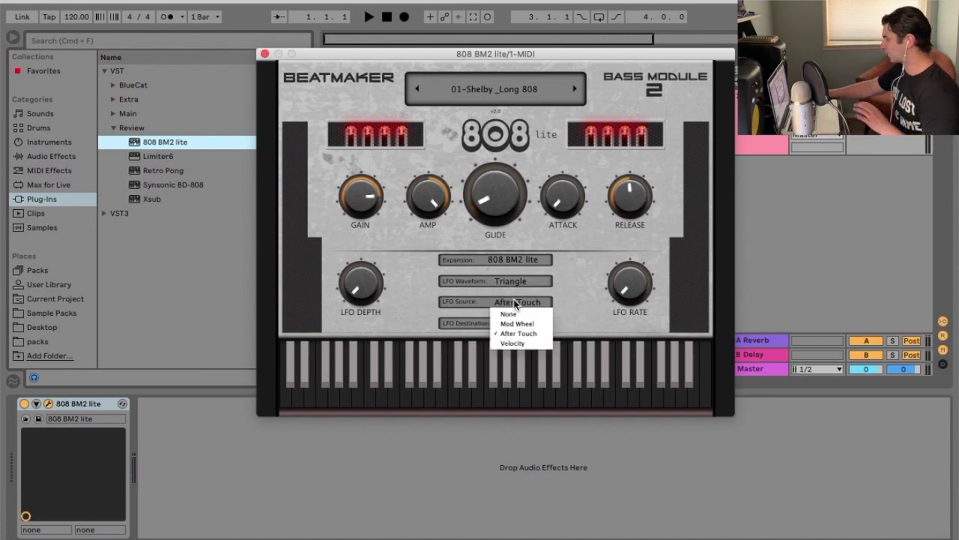
pyautogui.click(568, 301)
pyautogui.click(514, 323)
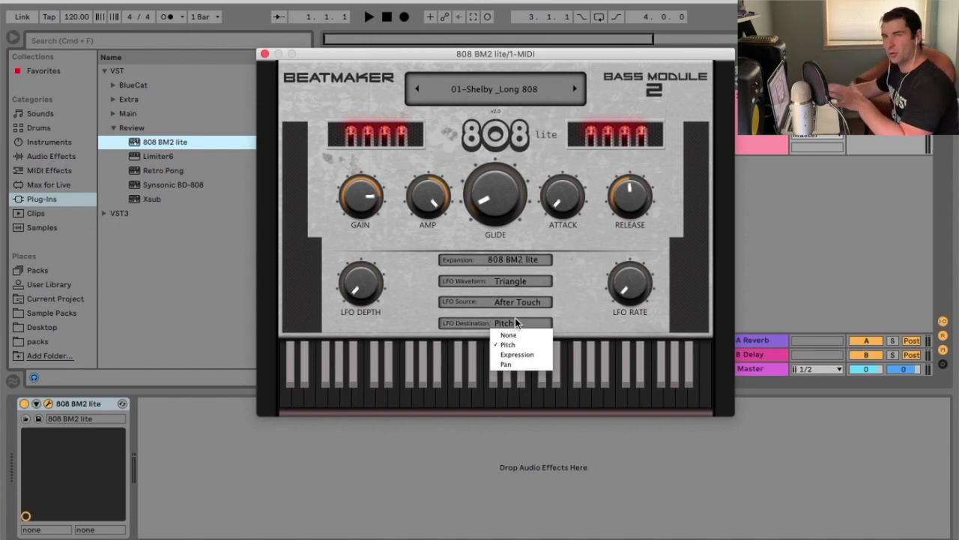
pyautogui.click(409, 268)
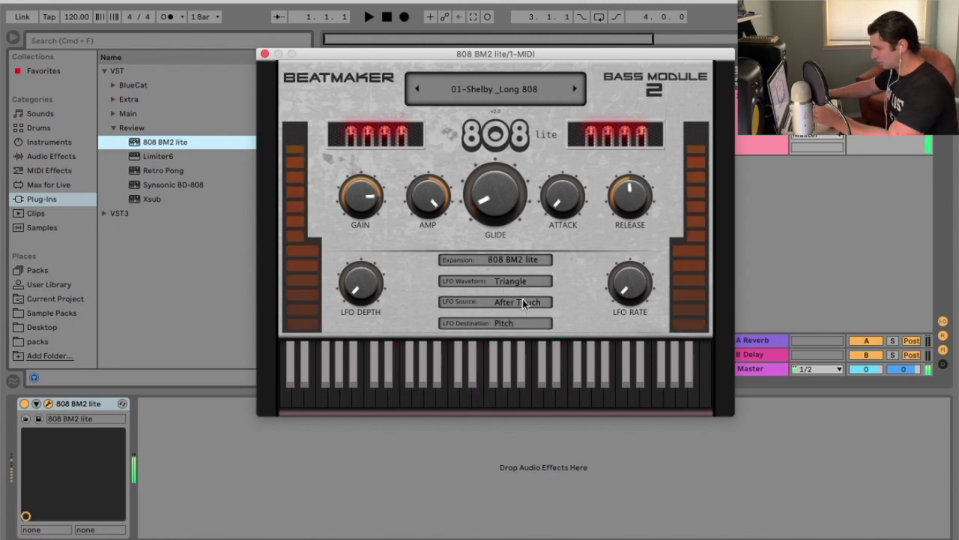
# Step: Set the LFO destination to Expression and adjust the LFO depth and rate
pyautogui.moveTo(619, 287); pyautogui.dragTo(620, 263)
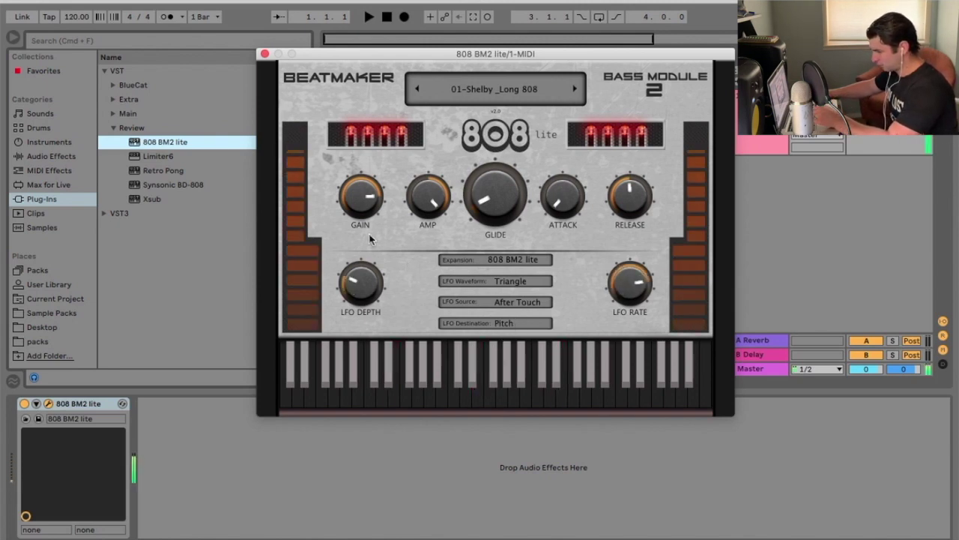
pyautogui.click(502, 323)
pyautogui.click(515, 352)
pyautogui.moveTo(365, 288); pyautogui.dragTo(332, 377)
pyautogui.moveTo(630, 285); pyautogui.dragTo(605, 337)
# Step: Try Pan as the LFO destination with a higher LFO rate
pyautogui.click(502, 323)
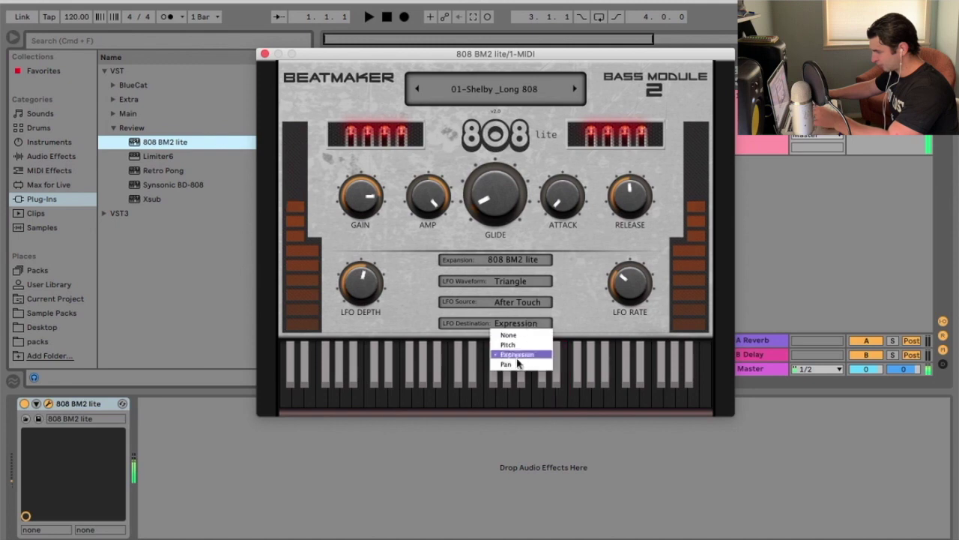
pyautogui.click(506, 367)
pyautogui.moveTo(630, 285); pyautogui.dragTo(637, 248)
# Step: Set the LFO destination to Expression, try a faster rate, and turn the LFO depth and rate down to minimum
pyautogui.click(508, 323)
pyautogui.click(517, 350)
pyautogui.moveTo(628, 289); pyautogui.dragTo(633, 241)
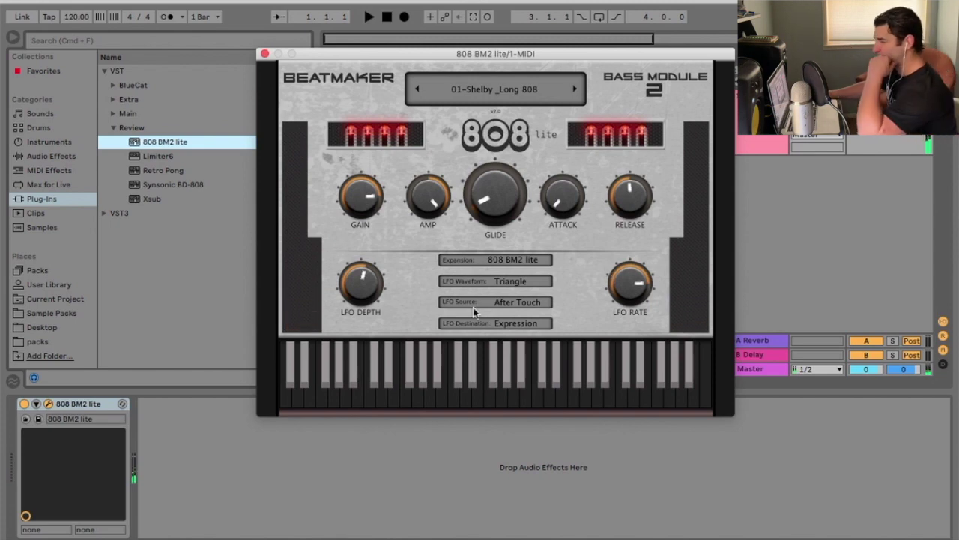
pyautogui.moveTo(375, 280); pyautogui.dragTo(436, 365)
pyautogui.moveTo(627, 275); pyautogui.dragTo(577, 466)
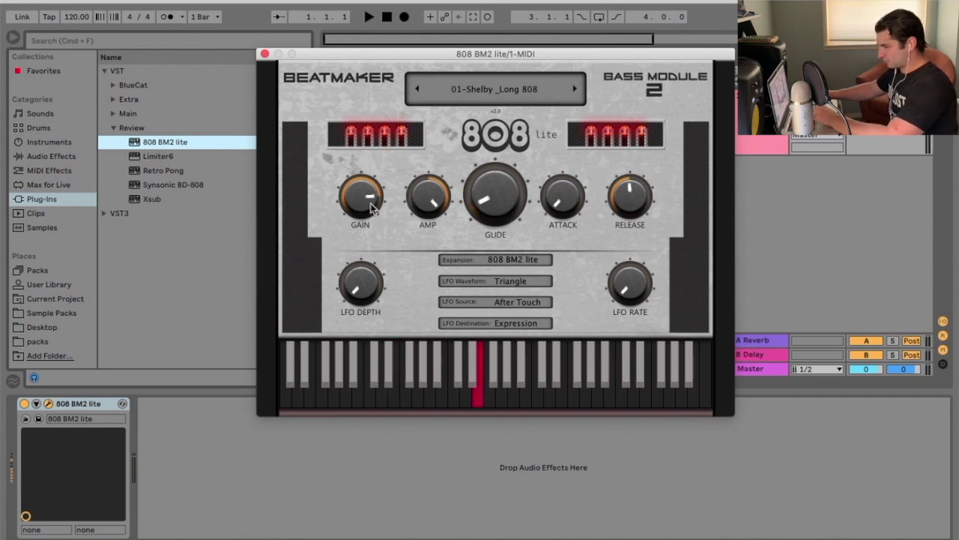
# Step: Raise the glide to a moderate amount and play low and high notes on the plug-in's keyboard
pyautogui.moveTo(395, 375); pyautogui.dragTo(569, 380)
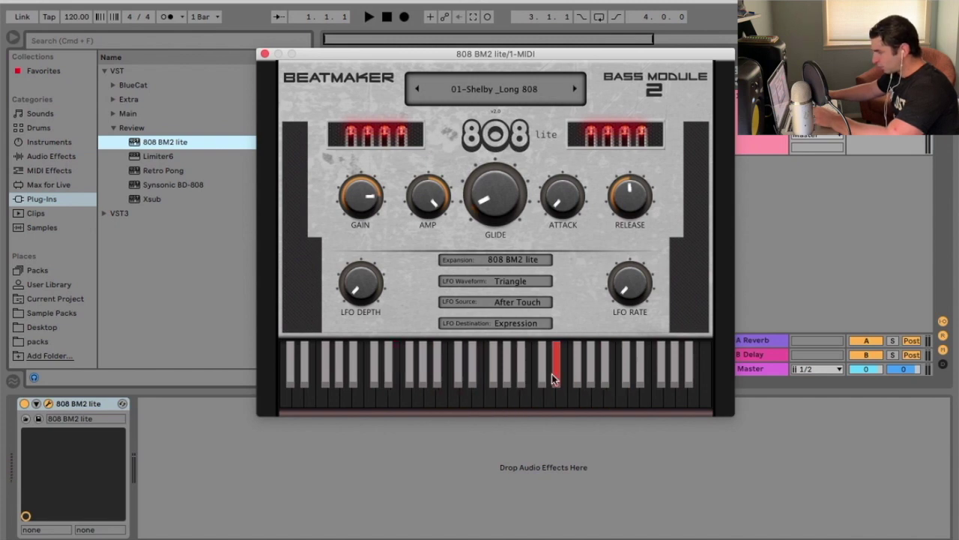
pyautogui.moveTo(497, 203); pyautogui.dragTo(498, 183)
pyautogui.moveTo(434, 397); pyautogui.dragTo(369, 396)
pyautogui.click(426, 377)
pyautogui.click(441, 358)
pyautogui.click(597, 374)
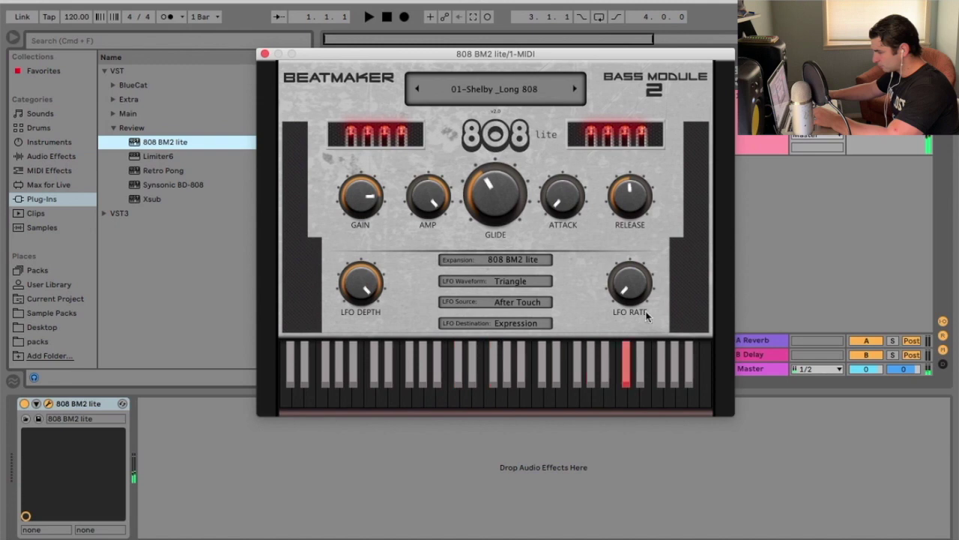
# Step: Play widely spaced notes across the plug-in's keyboard to listen for the glide and LFO effect
pyautogui.click(594, 354)
pyautogui.click(562, 371)
pyautogui.click(469, 378)
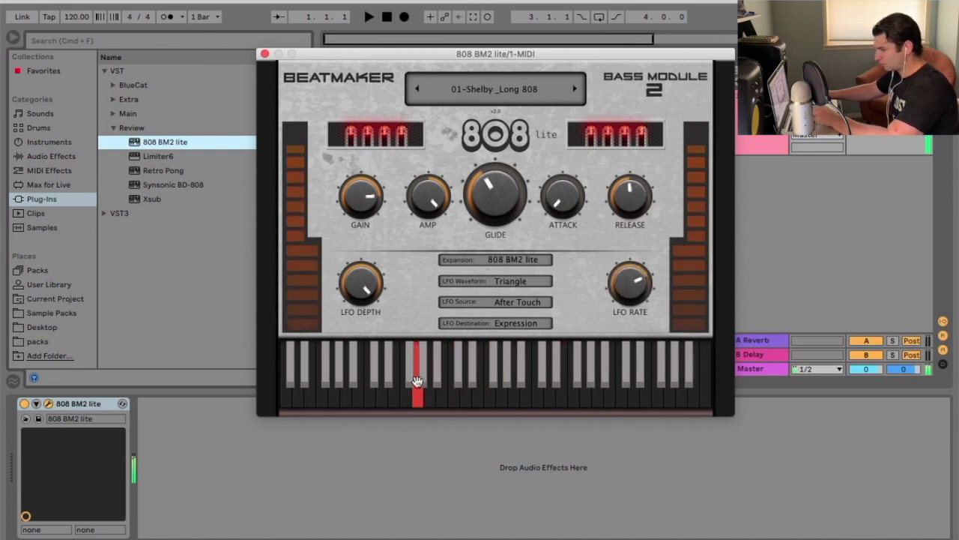
pyautogui.click(588, 352)
pyautogui.click(471, 394)
pyautogui.click(377, 397)
pyautogui.click(536, 375)
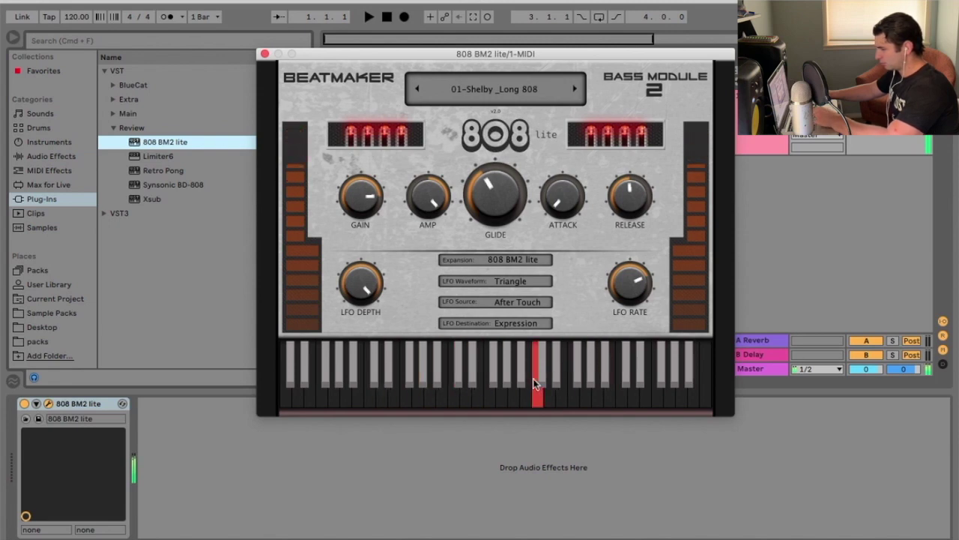
pyautogui.click(608, 378)
pyautogui.click(598, 375)
pyautogui.click(485, 371)
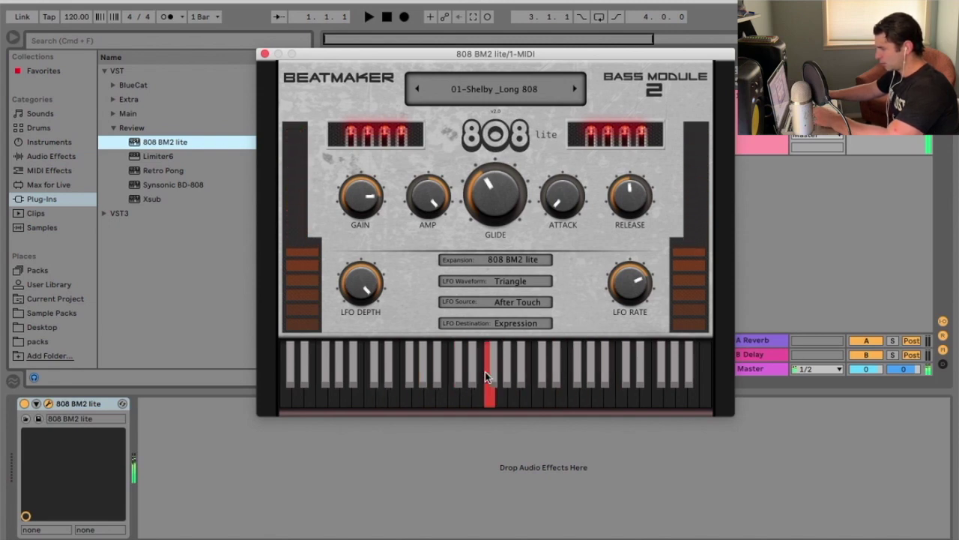
pyautogui.click(472, 378)
pyautogui.click(559, 381)
pyautogui.click(426, 386)
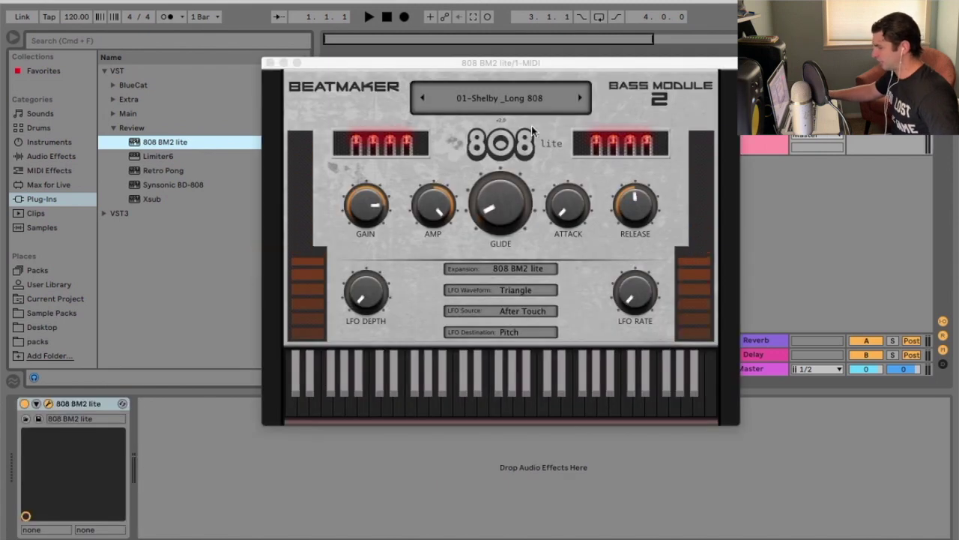
# Step: Set the LFO waveform of the 808 bass plug-in to Saw
pyautogui.click(551, 67)
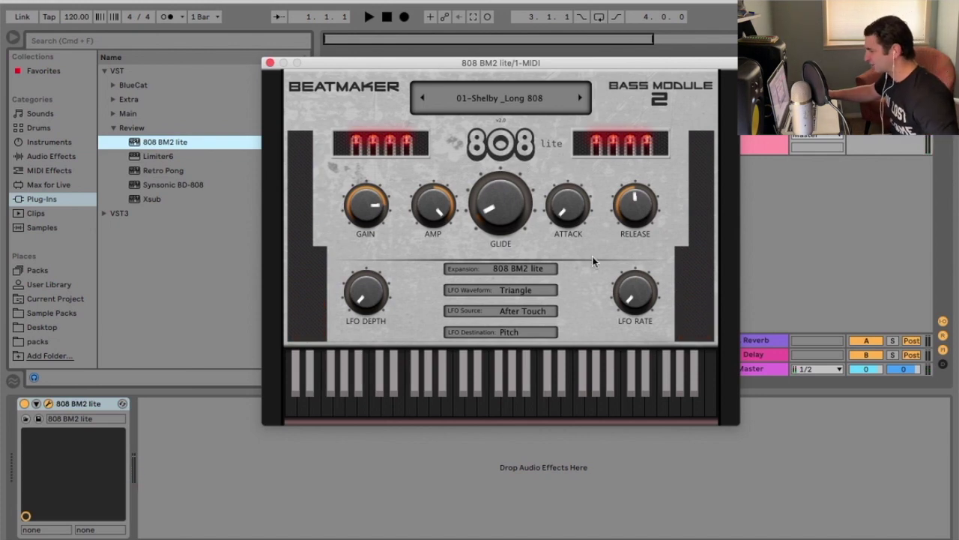
pyautogui.click(529, 290)
pyautogui.click(576, 287)
pyautogui.click(532, 290)
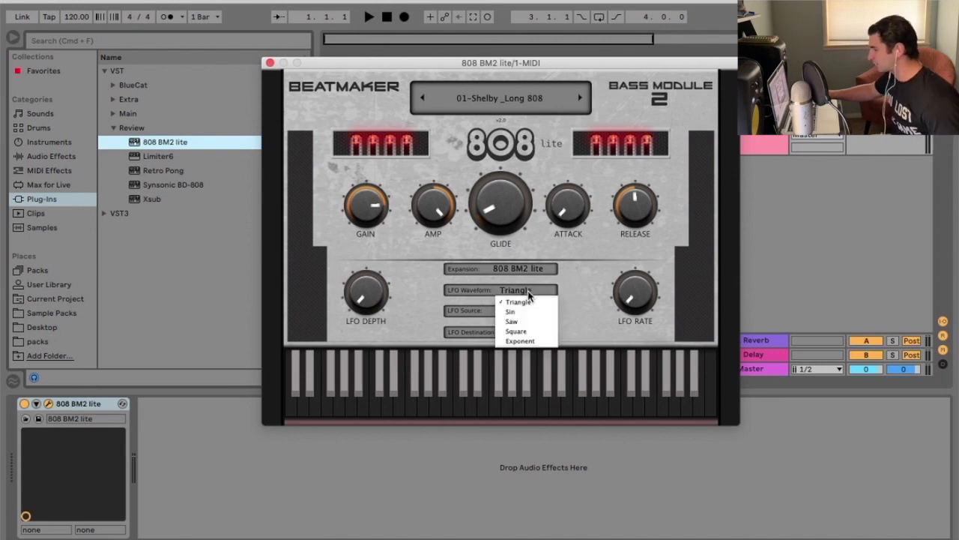
pyautogui.click(512, 321)
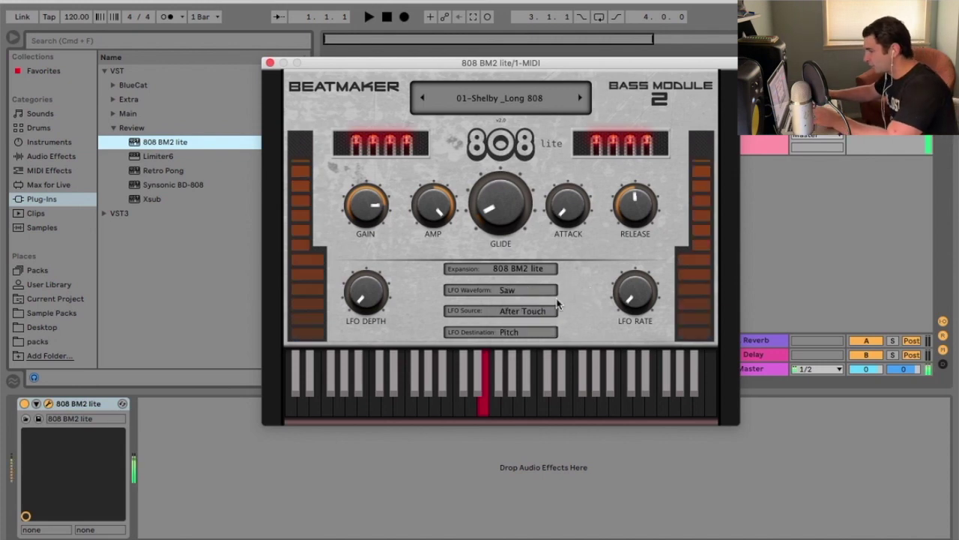
pyautogui.click(556, 306)
pyautogui.click(592, 268)
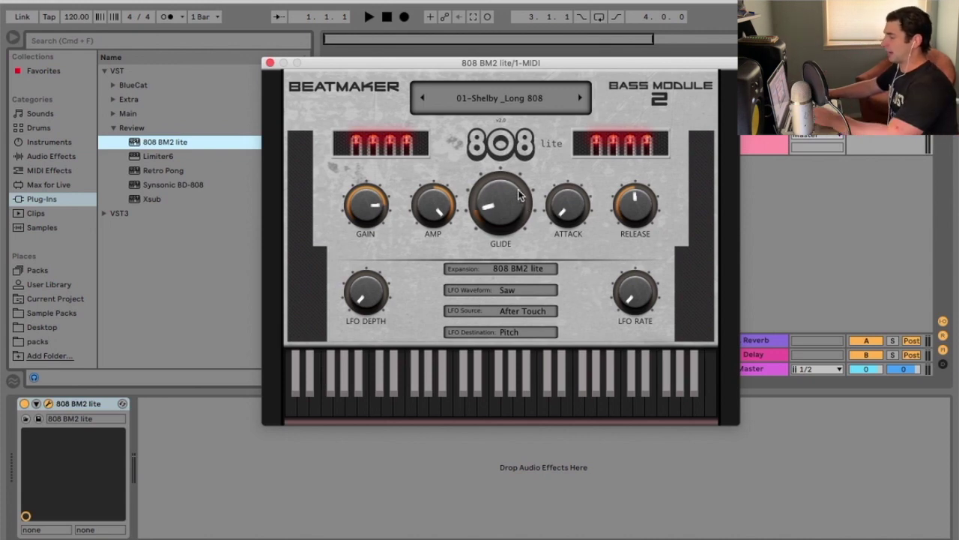
# Step: Raise the glide to a high setting, try the release at maximum, and turn the release down low
pyautogui.moveTo(520, 200); pyautogui.dragTo(525, 68)
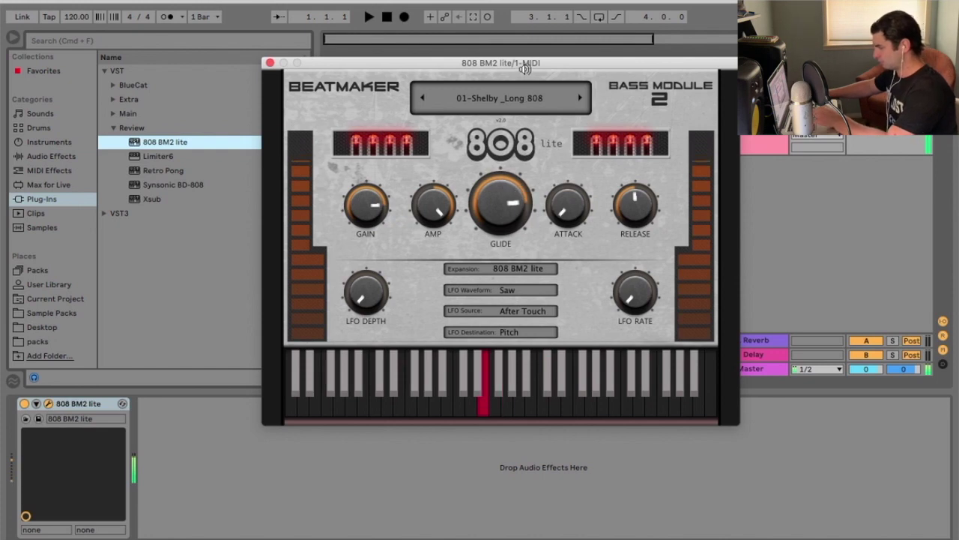
pyautogui.moveTo(635, 204); pyautogui.dragTo(645, 75)
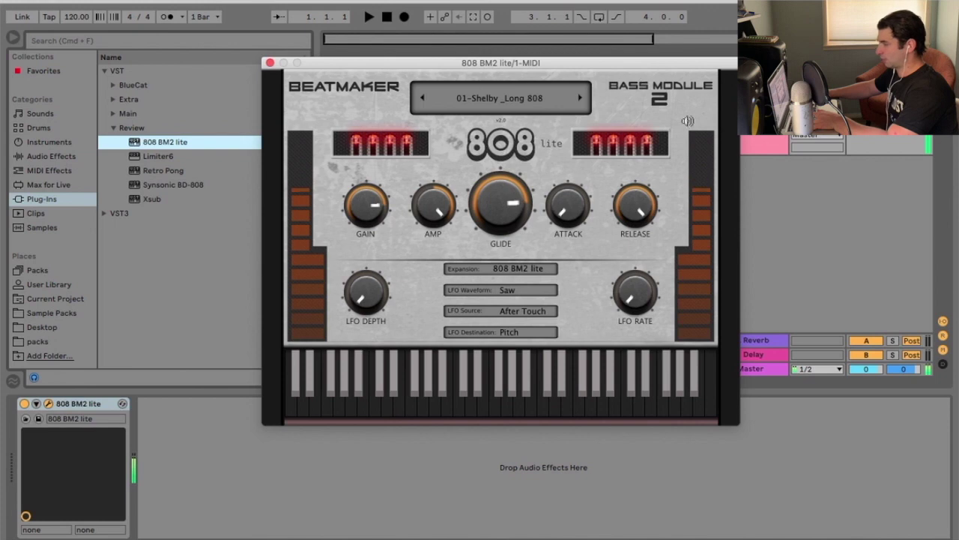
pyautogui.moveTo(640, 214); pyautogui.dragTo(601, 356)
pyautogui.click(602, 360)
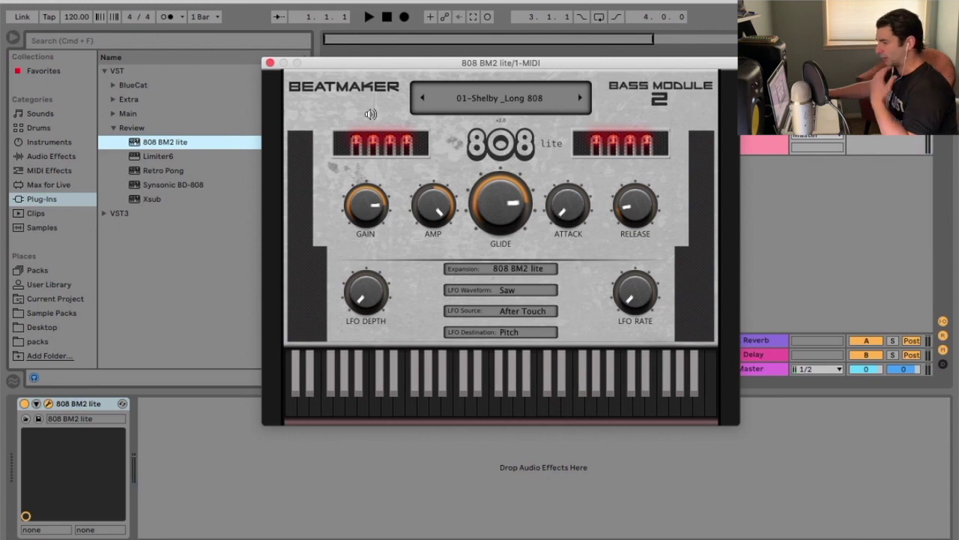
# Step: Close the plug-in window and insert an empty four-bar MIDI clip at the start of the instrument track
pyautogui.click(271, 63)
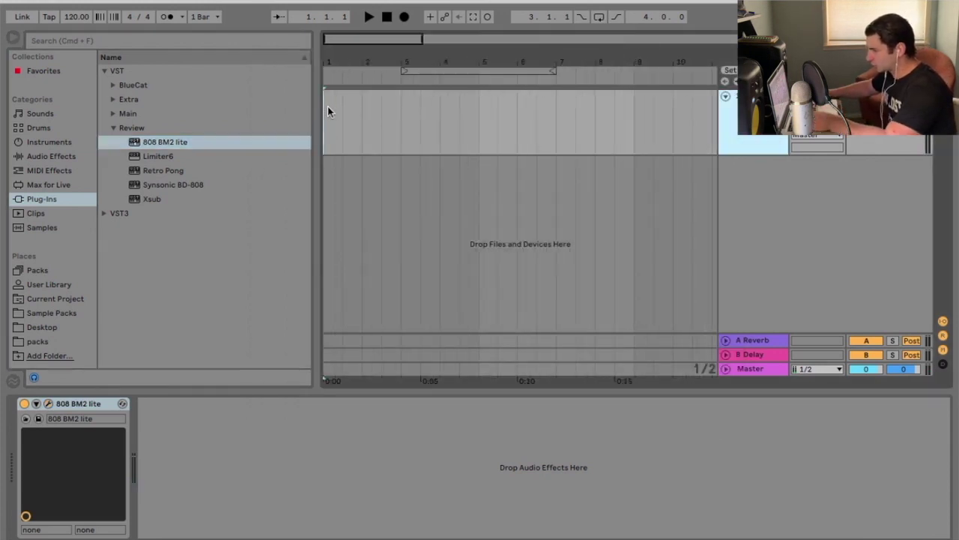
pyautogui.moveTo(328, 106); pyautogui.dragTo(461, 106)
pyautogui.rightClick(462, 105)
pyautogui.click(480, 218)
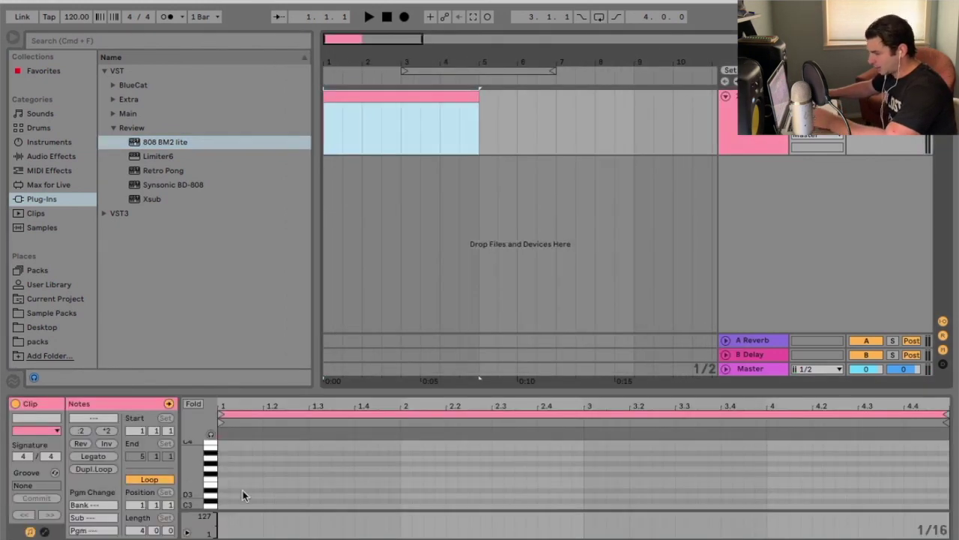
# Step: Draw a C3 note just under three beats long at the clip's start and play it back through the 808 instrument
pyautogui.moveTo(225, 506); pyautogui.dragTo(343, 506)
pyautogui.press('space')
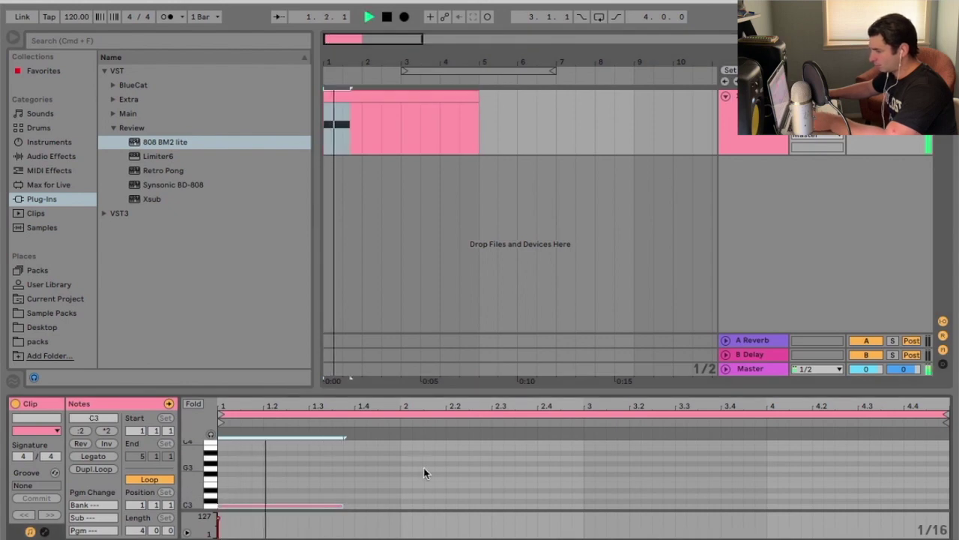
pyautogui.hotkey('shift', 'Tab')
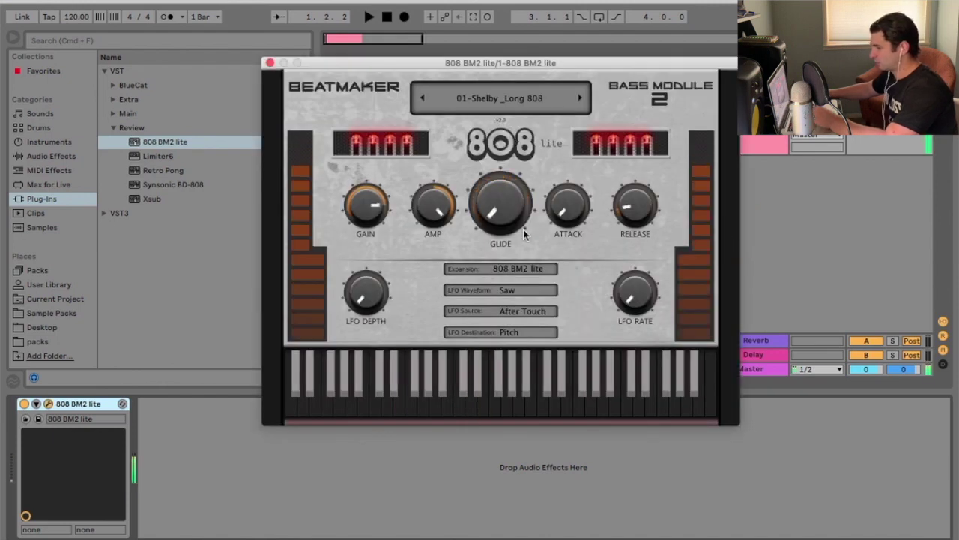
pyautogui.press('space')
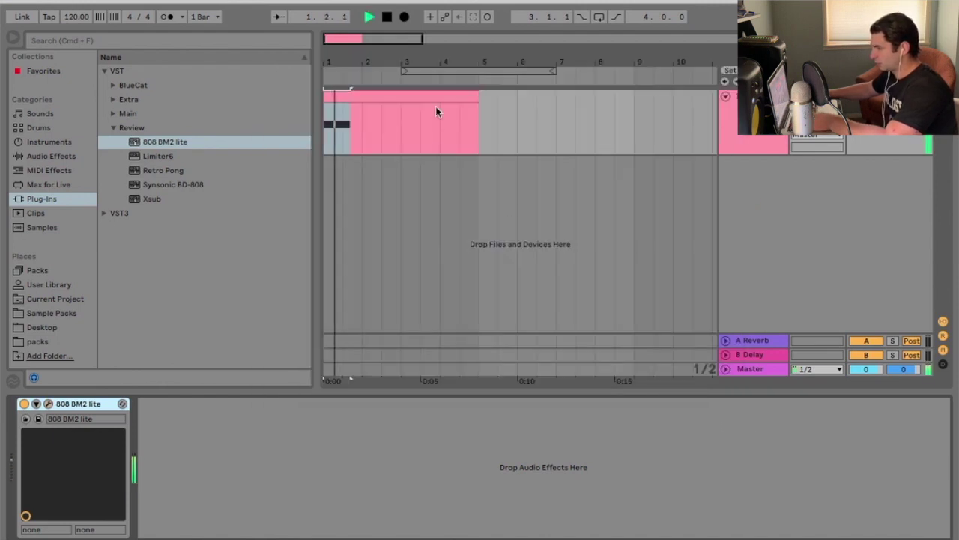
pyautogui.doubleClick(437, 112)
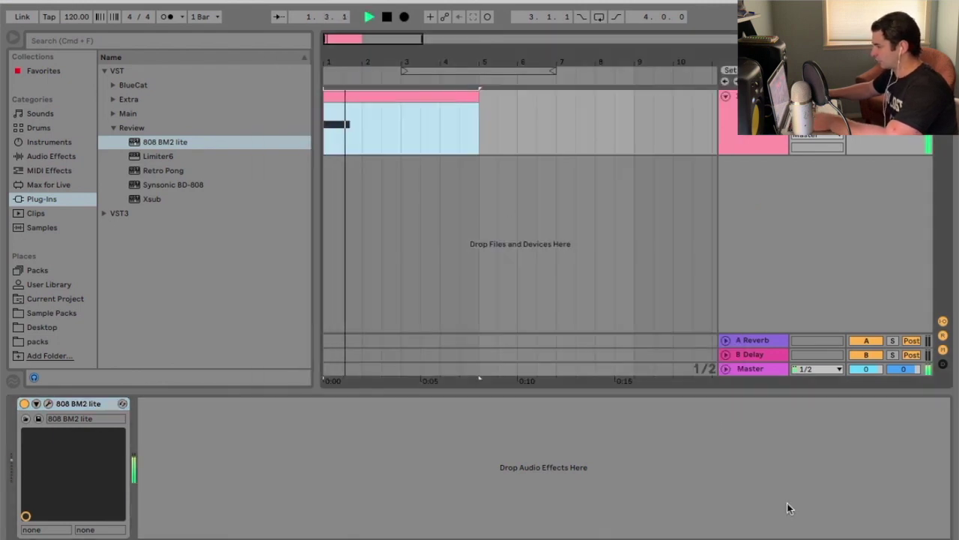
# Step: Audition the note at C2 and again at C3, with the note editor enlarged
pyautogui.press('space')
pyautogui.press('space')
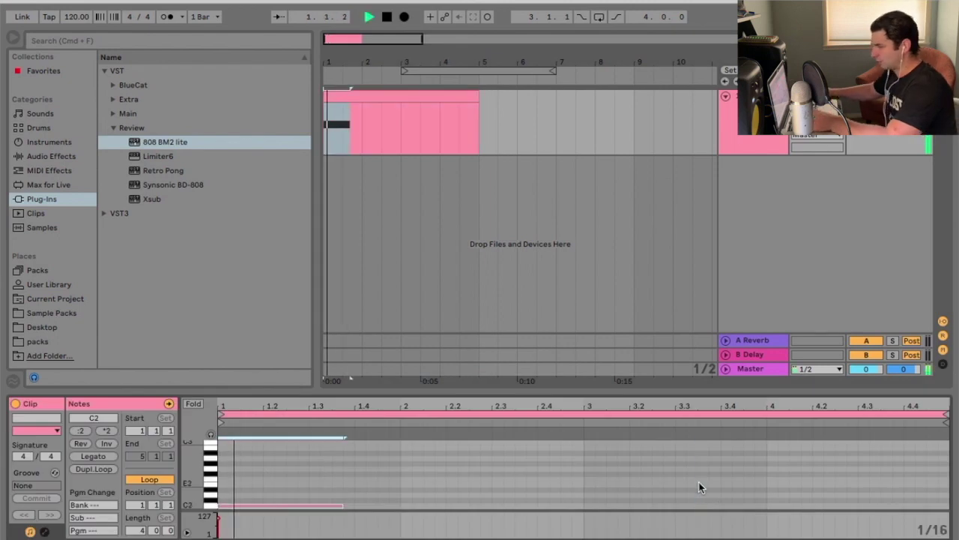
pyautogui.press('space')
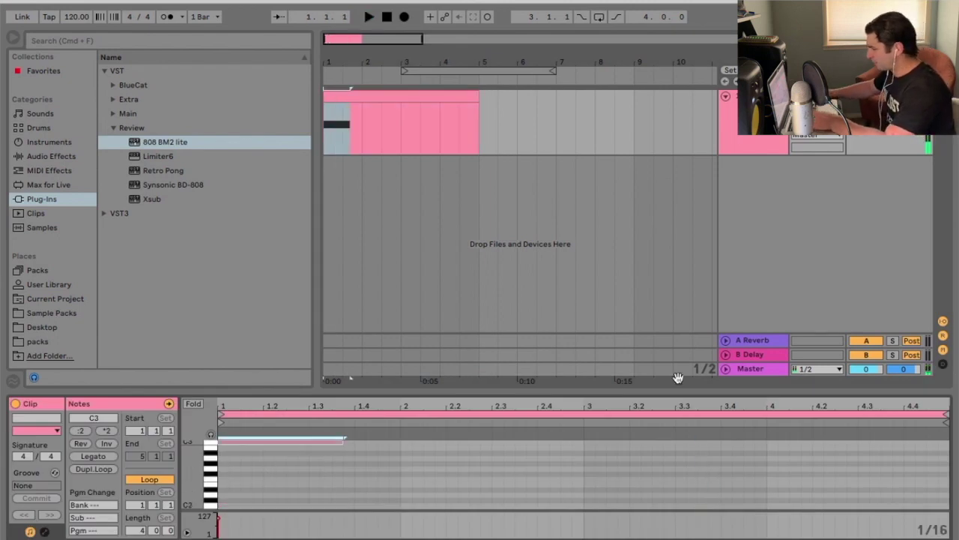
pyautogui.moveTo(675, 390); pyautogui.dragTo(673, 224)
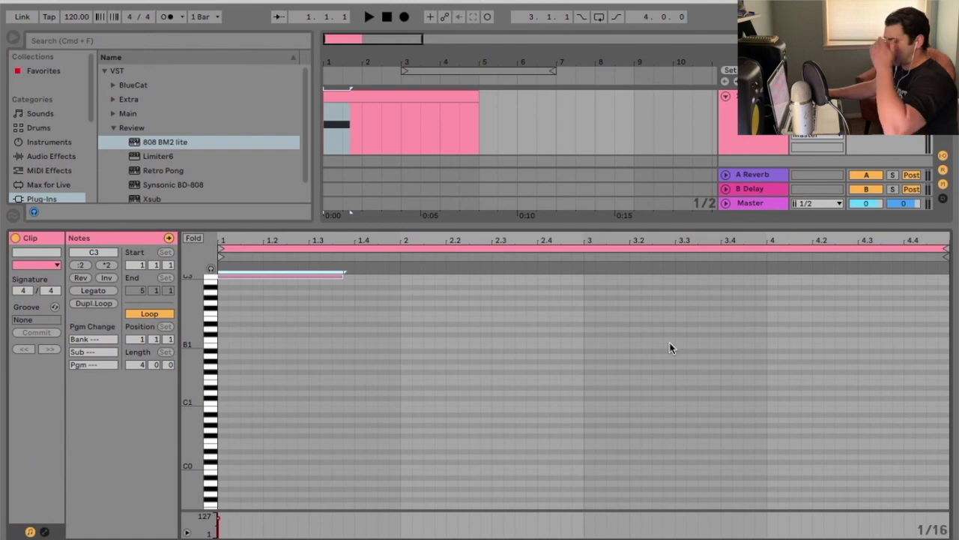
pyautogui.scroll(2, 619, 362)
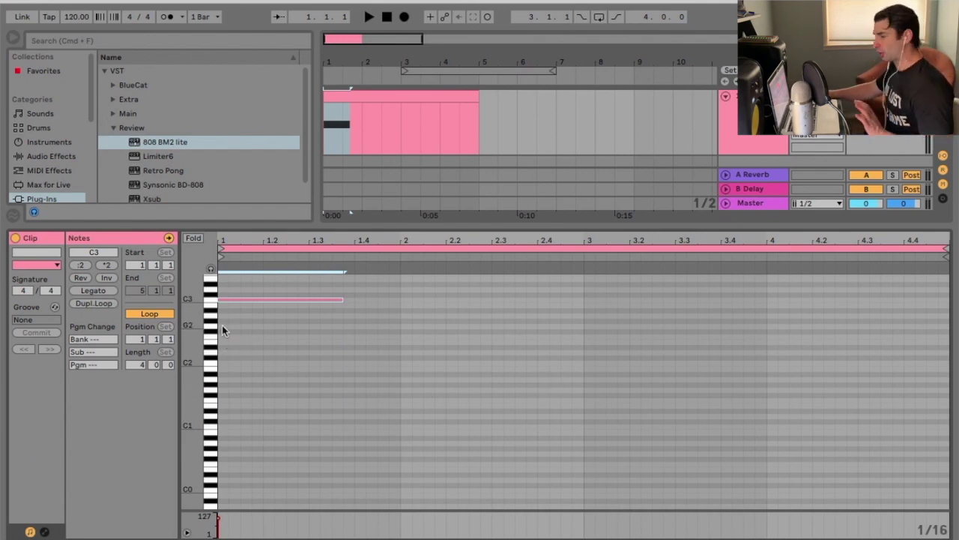
pyautogui.click(317, 333)
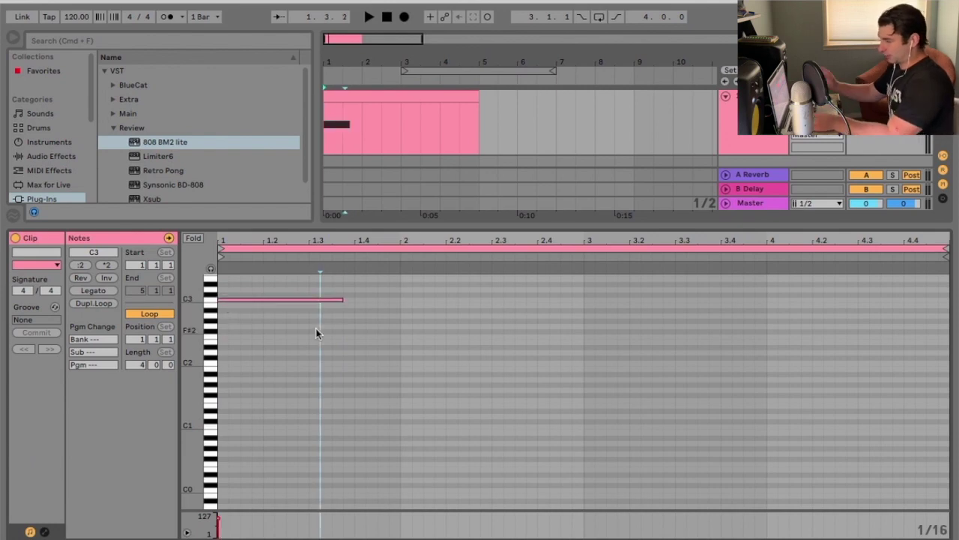
pyautogui.press('space')
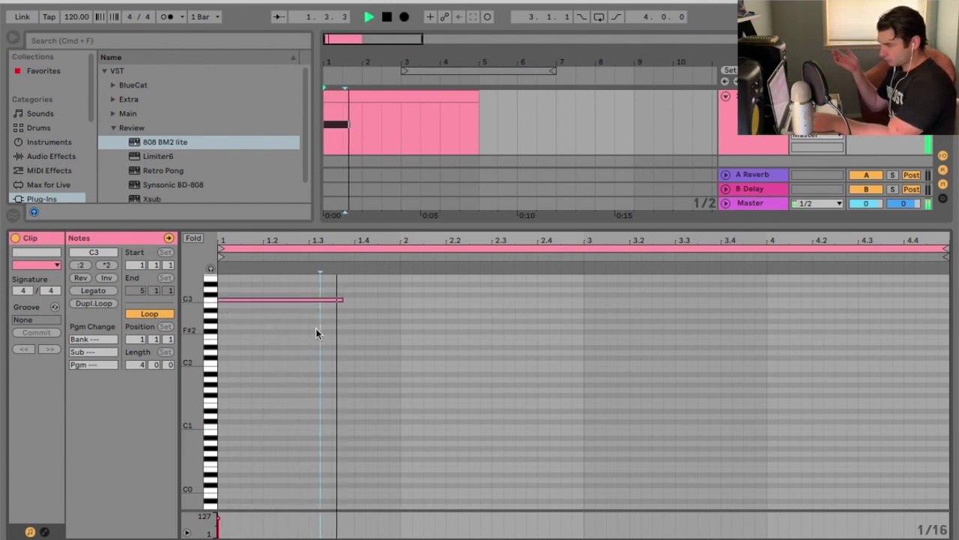
pyautogui.press('space')
# Step: Transpose the note down one octave to C2 and play it back through the 808 instrument
pyautogui.press('super+a')
pyautogui.hotkey('shift', 'Down')
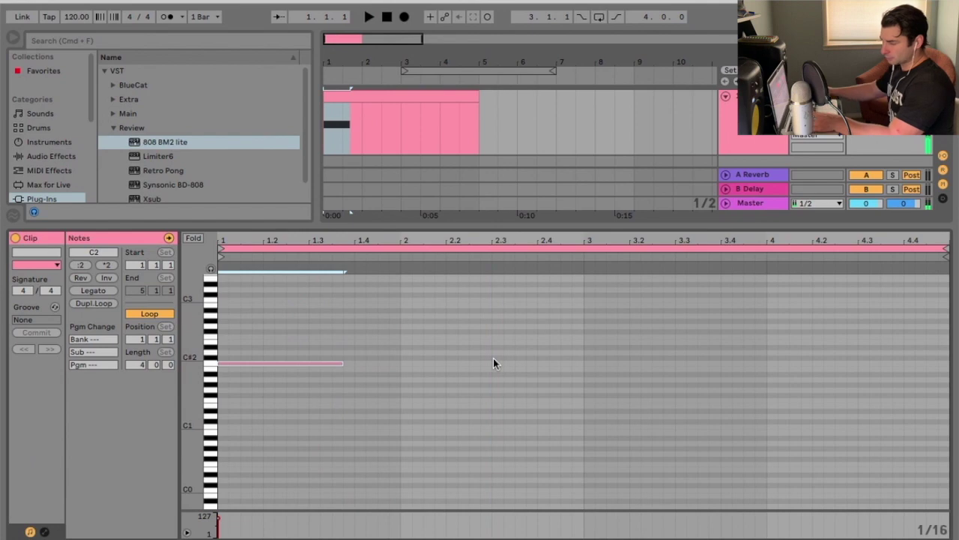
pyautogui.press('space')
pyautogui.press('space')
pyautogui.click(493, 358)
pyautogui.press('super+a')
pyautogui.press('space')
pyautogui.press('space')
# Step: Shorten the MIDI clip to end at 2.3.1 and render the instrument track to audio by freezing and flattening it
pyautogui.hotkey('shift', 'Tab')
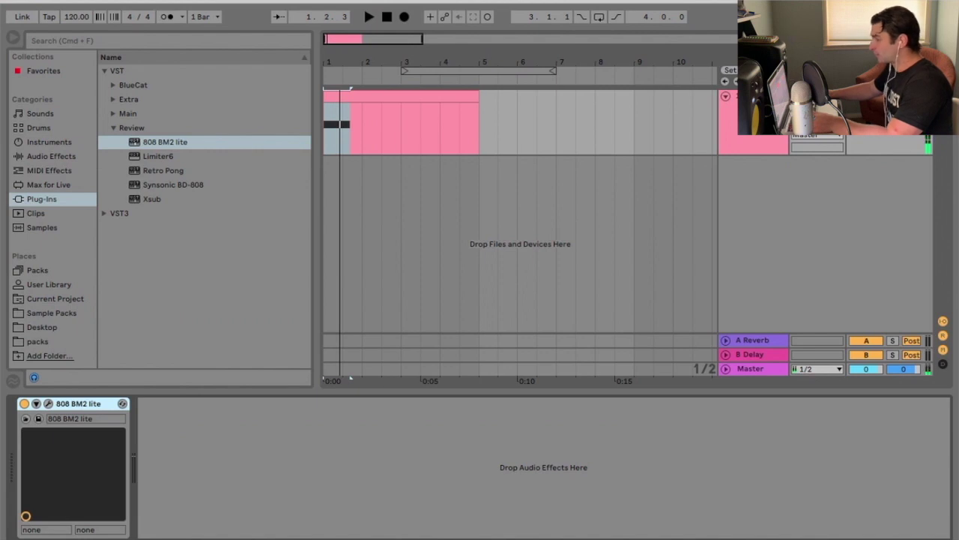
pyautogui.moveTo(475, 94); pyautogui.dragTo(382, 95)
pyautogui.rightClick(762, 102)
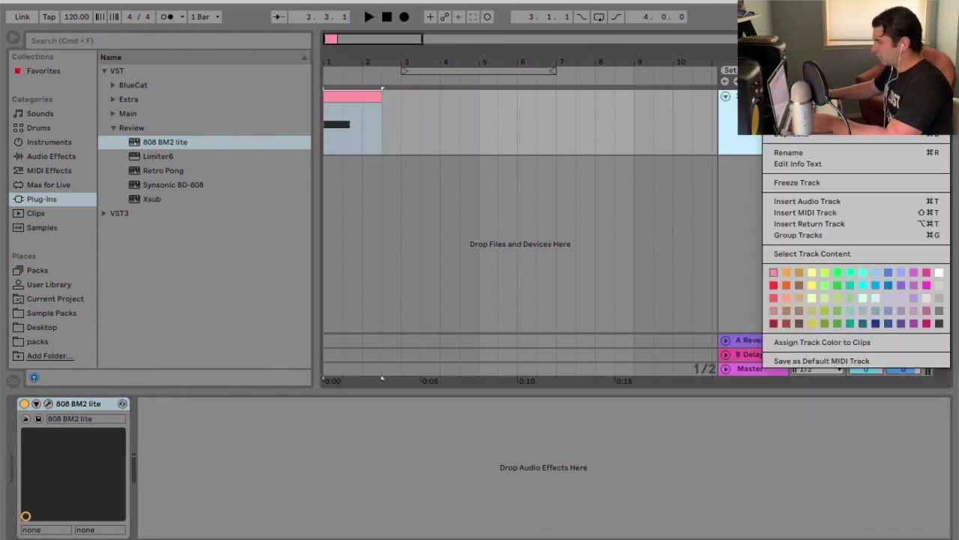
pyautogui.click(799, 181)
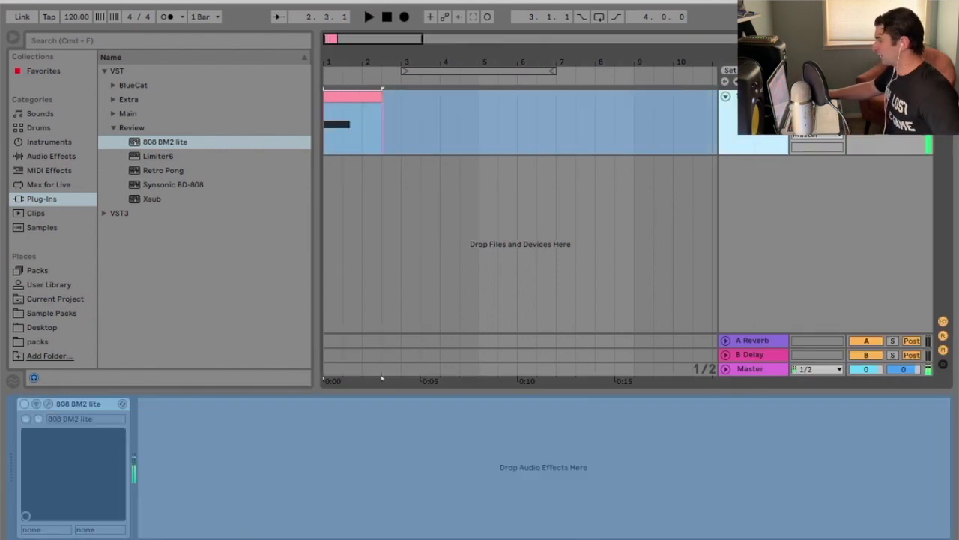
pyautogui.rightClick(750, 134)
pyautogui.click(772, 193)
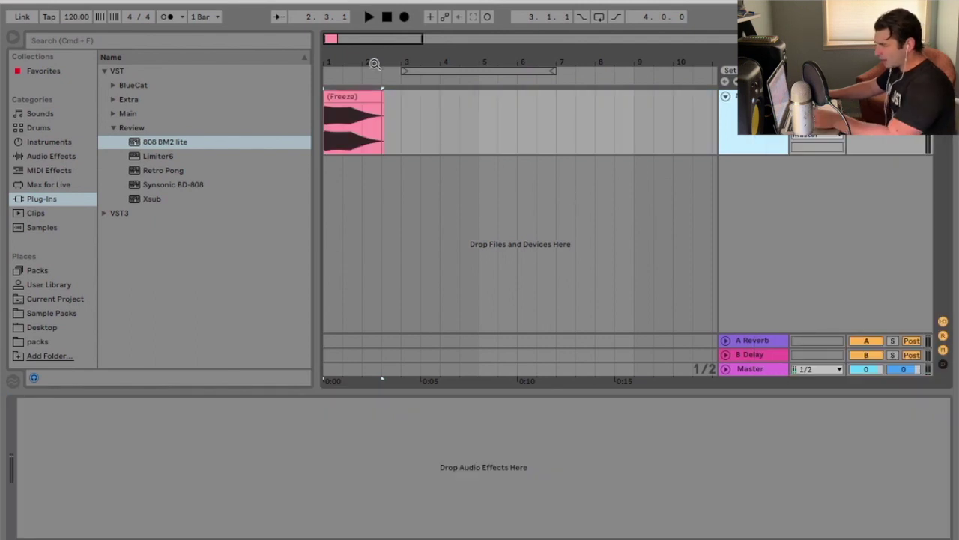
# Step: Play the flattened audio clip from the start of the arrangement
pyautogui.moveTo(372, 67); pyautogui.dragTo(373, 94)
pyautogui.click(515, 104)
pyautogui.press('space')
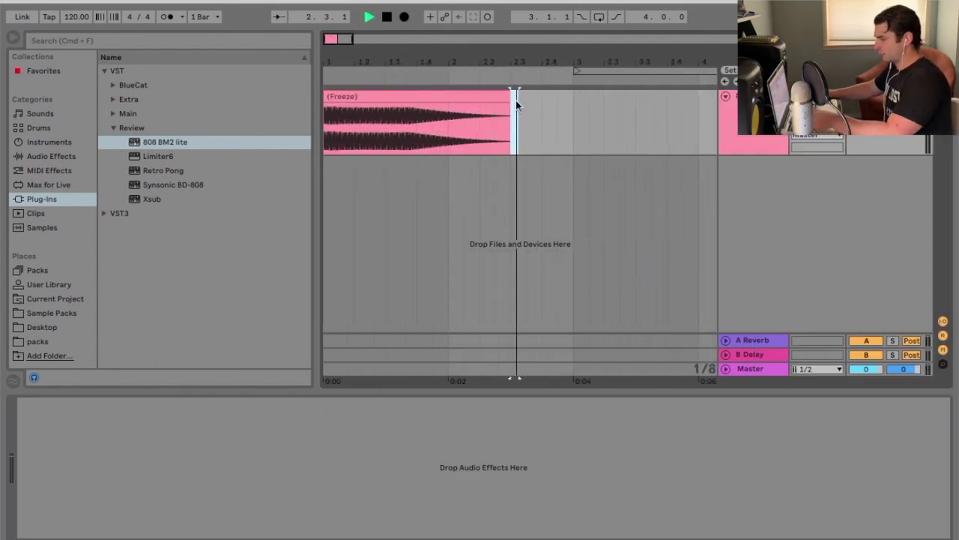
pyautogui.click(387, 17)
pyautogui.click(369, 17)
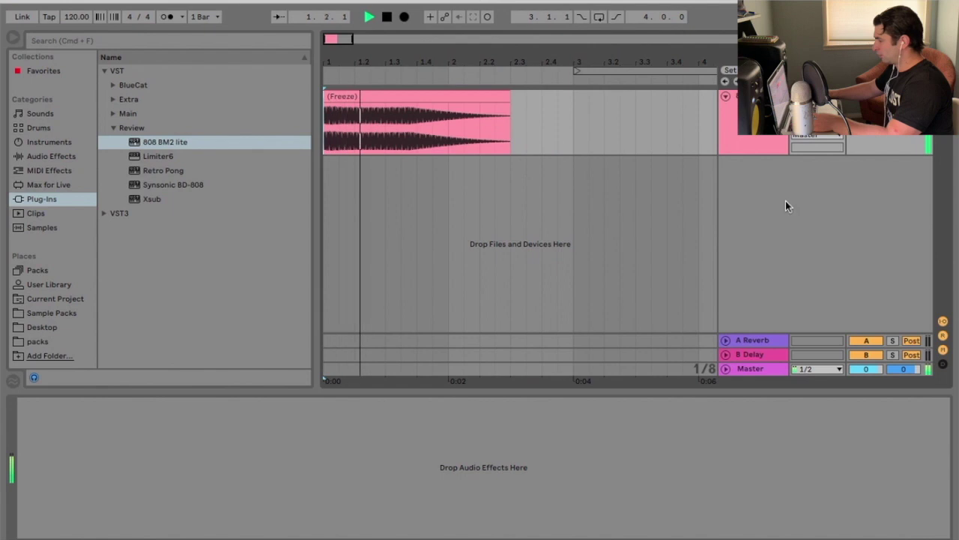
pyautogui.press('space')
# Step: Add a fade-out of about two beats to the end of the audio clip and play it back
pyautogui.press('a')
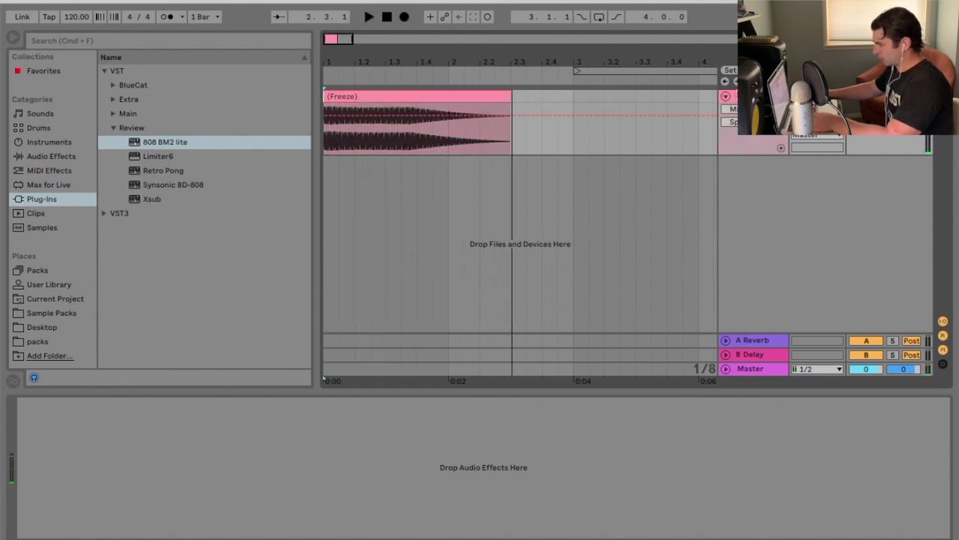
pyautogui.press('a')
pyautogui.moveTo(507, 107); pyautogui.dragTo(450, 112)
pyautogui.click(384, 17)
pyautogui.press('space')
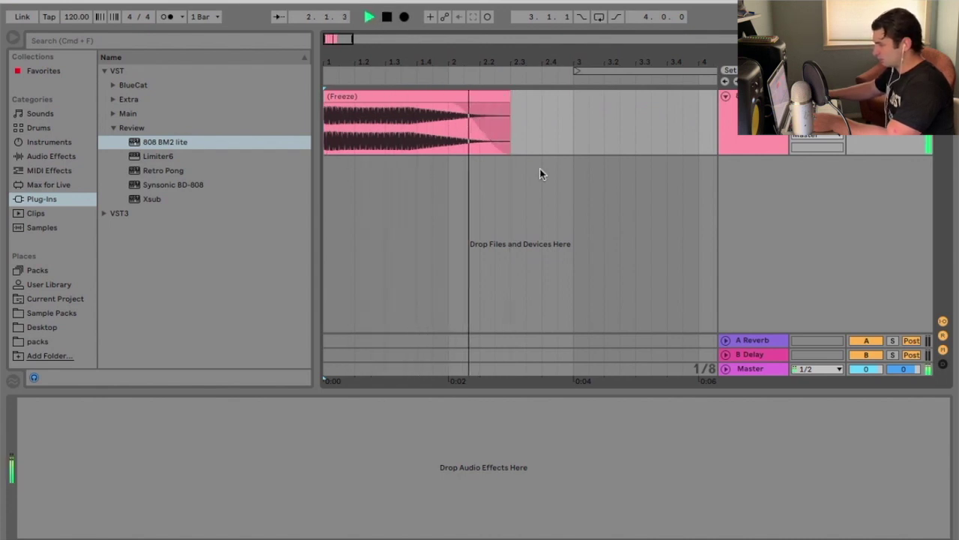
pyautogui.press('space')
# Step: Trim the audio clip to an eighth note ending at 1.1.3 and duplicate it three times back to back
pyautogui.moveTo(509, 97); pyautogui.dragTo(338, 97)
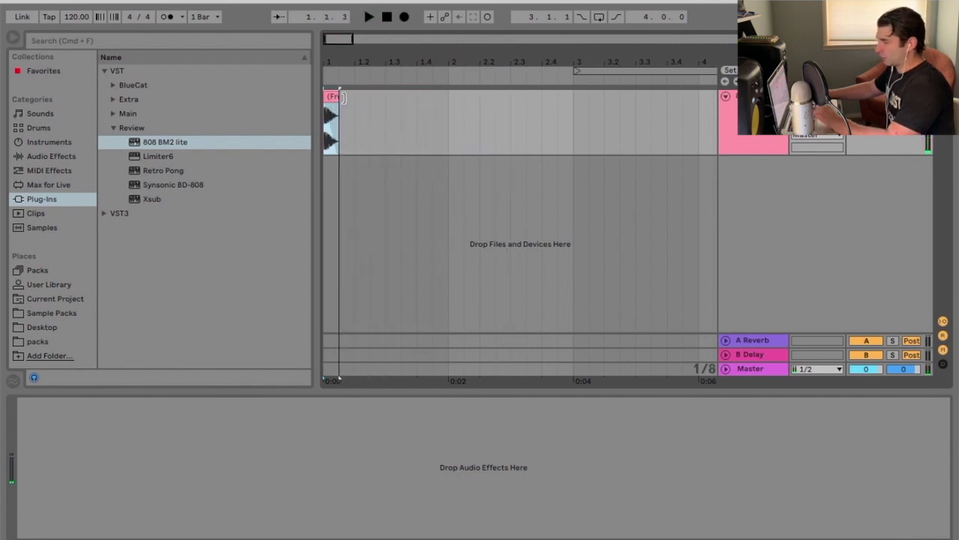
pyautogui.press('+')
pyautogui.click(339, 96)
pyautogui.press('super+d')
pyautogui.press('super+d')
pyautogui.press('super+d')
# Step: Play the four repeated eighth-note clips from the start of the arrangement
pyautogui.press('space')
pyautogui.click(388, 17)
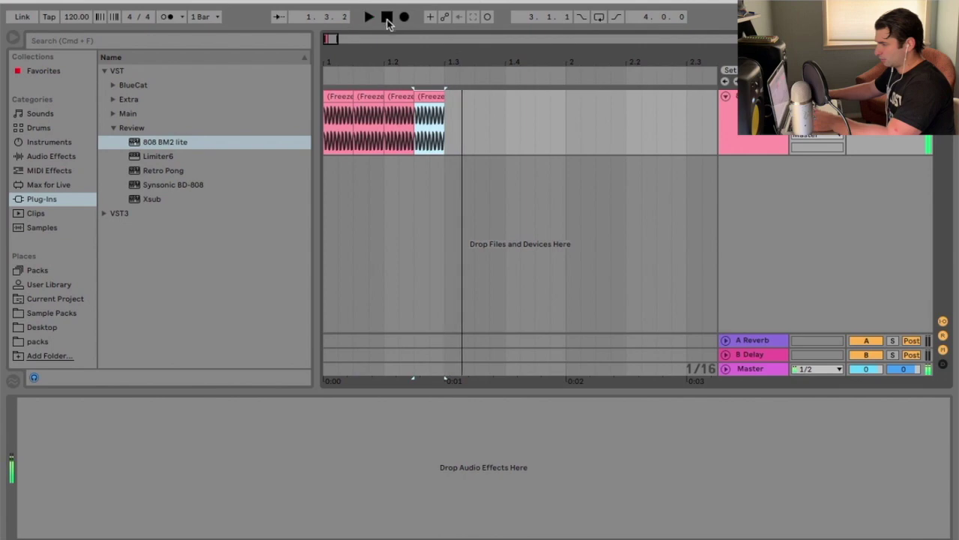
pyautogui.click(387, 17)
pyautogui.click(369, 18)
pyautogui.press('space')
# Step: Open the first eighth-note clip's waveform in a reduced-height sample editor and select its track
pyautogui.click(332, 98)
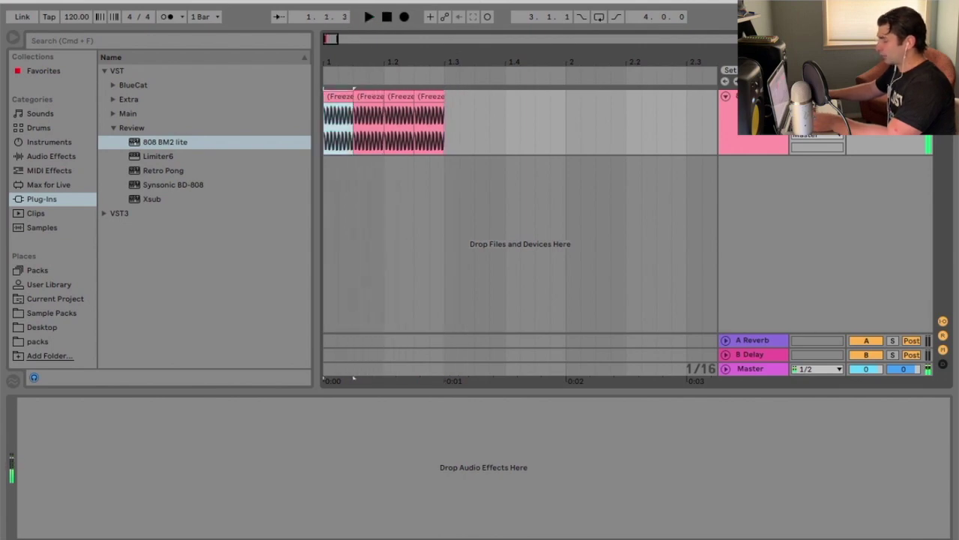
pyautogui.doubleClick(332, 99)
pyautogui.moveTo(466, 227); pyautogui.dragTo(465, 394)
pyautogui.click(746, 141)
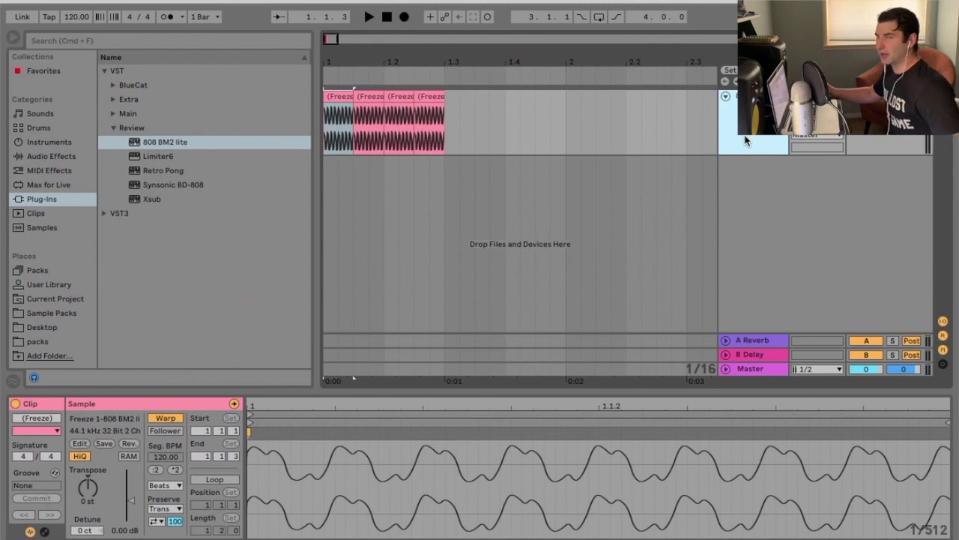